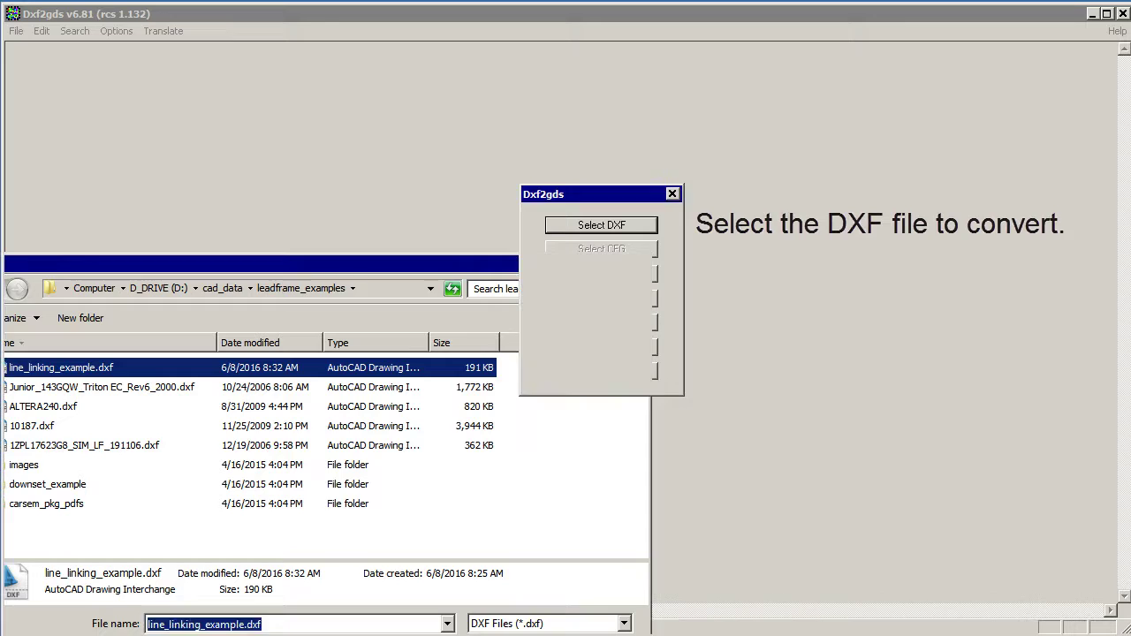
# Step: Load line_linking_example.dxf as the drawing to convert and linking_example.cfg as its configuration file
pyautogui.press('Return')
pyautogui.click(602, 248)
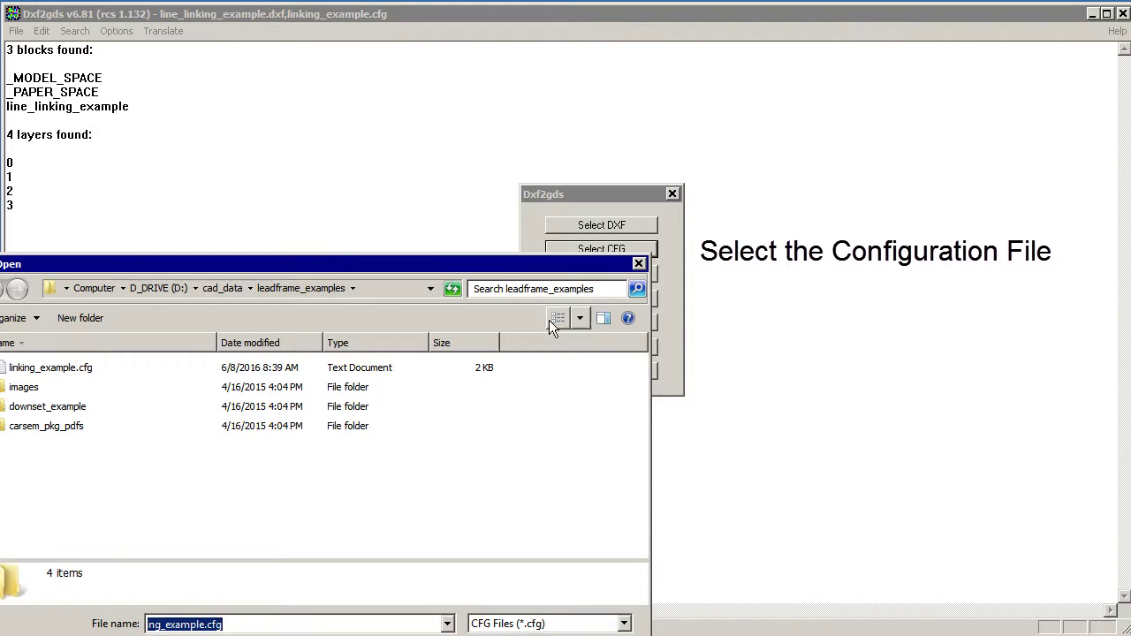
pyautogui.click(74, 371)
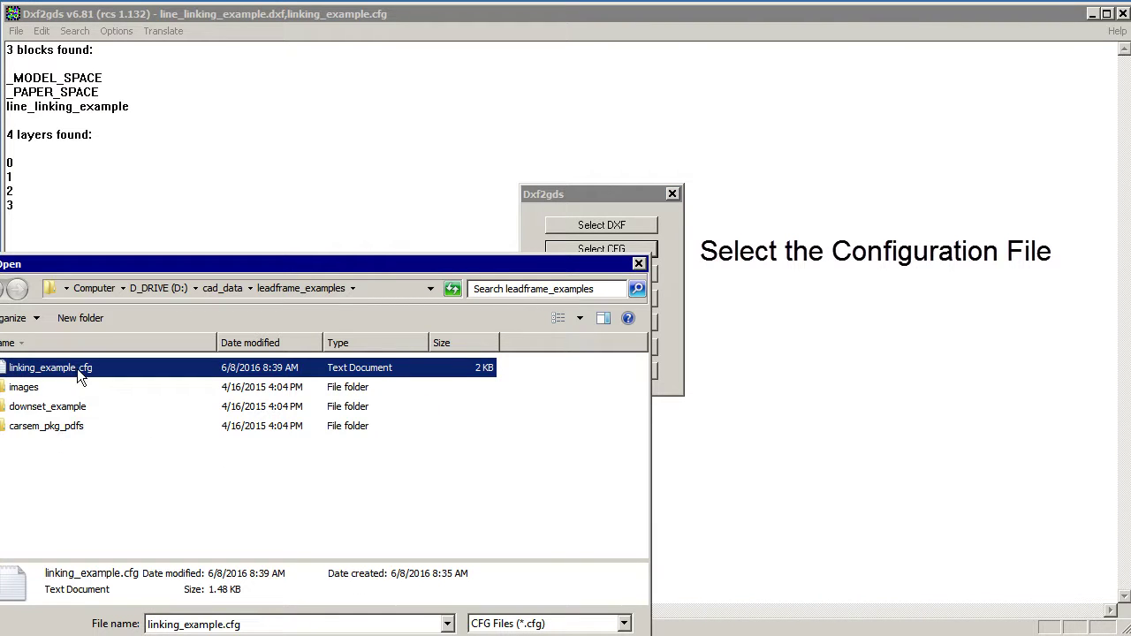
pyautogui.press('Return')
# Step: Review the scale multiplier, linking gap and error layer in the translator configuration, and accept the settings
pyautogui.click(563, 274)
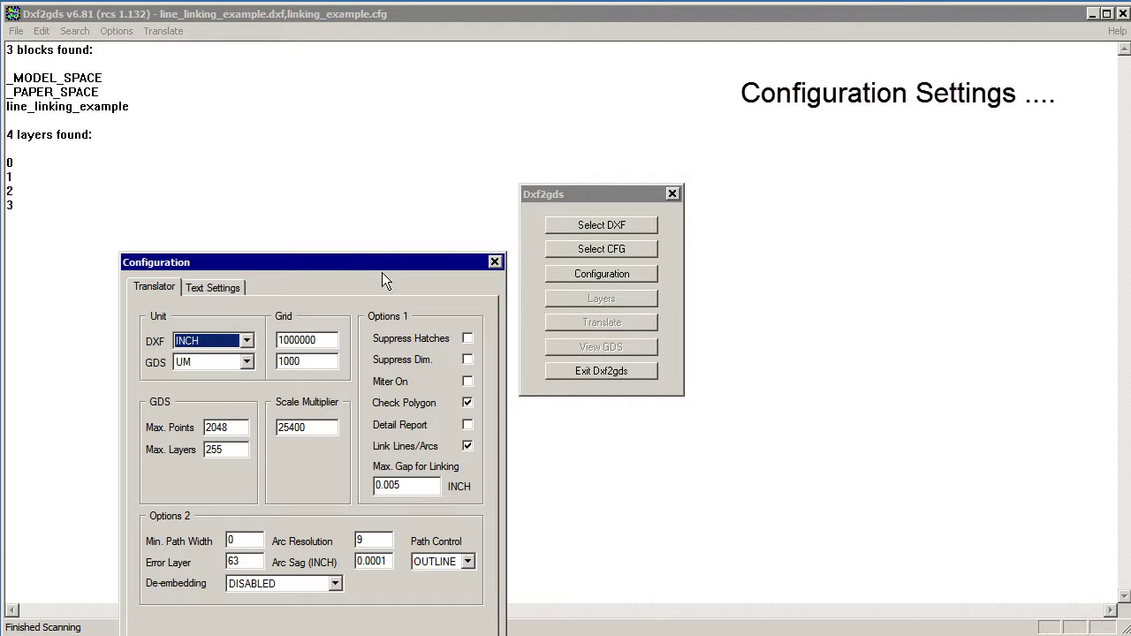
pyautogui.moveTo(382, 265); pyautogui.dragTo(367, 156)
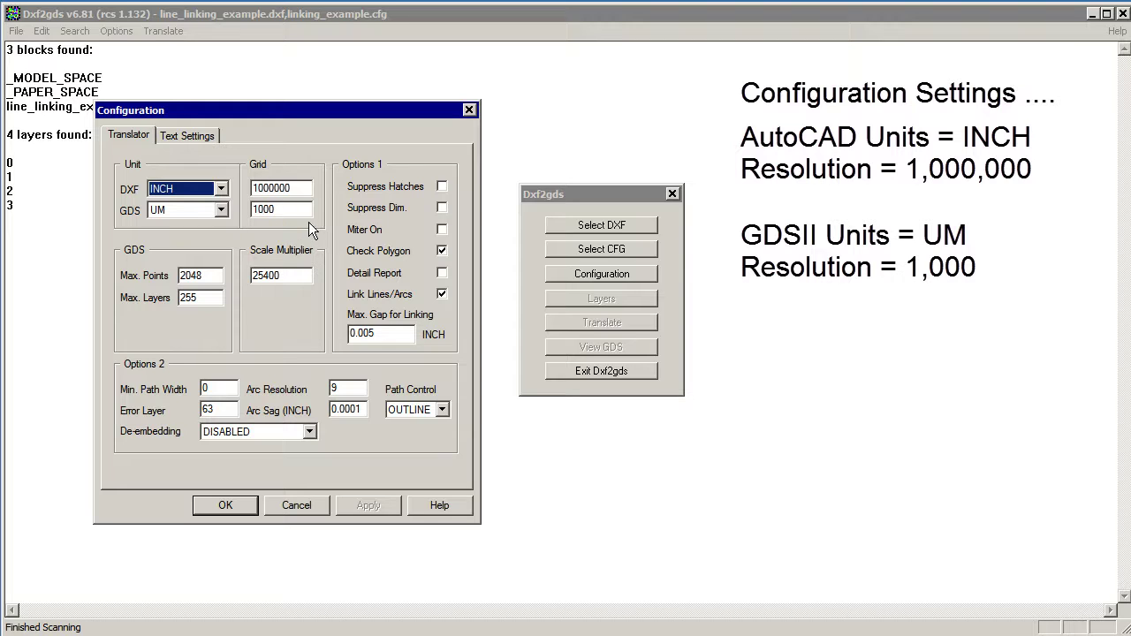
pyautogui.click(280, 276)
pyautogui.moveTo(280, 276); pyautogui.dragTo(254, 277)
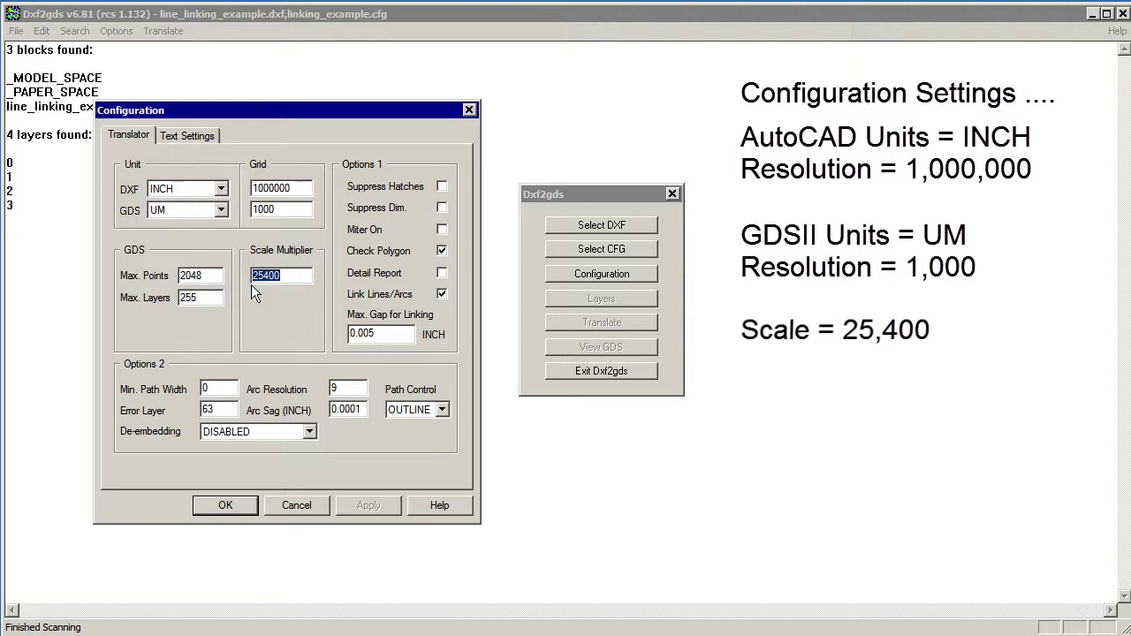
pyautogui.click(259, 276)
pyautogui.moveTo(281, 276); pyautogui.dragTo(244, 278)
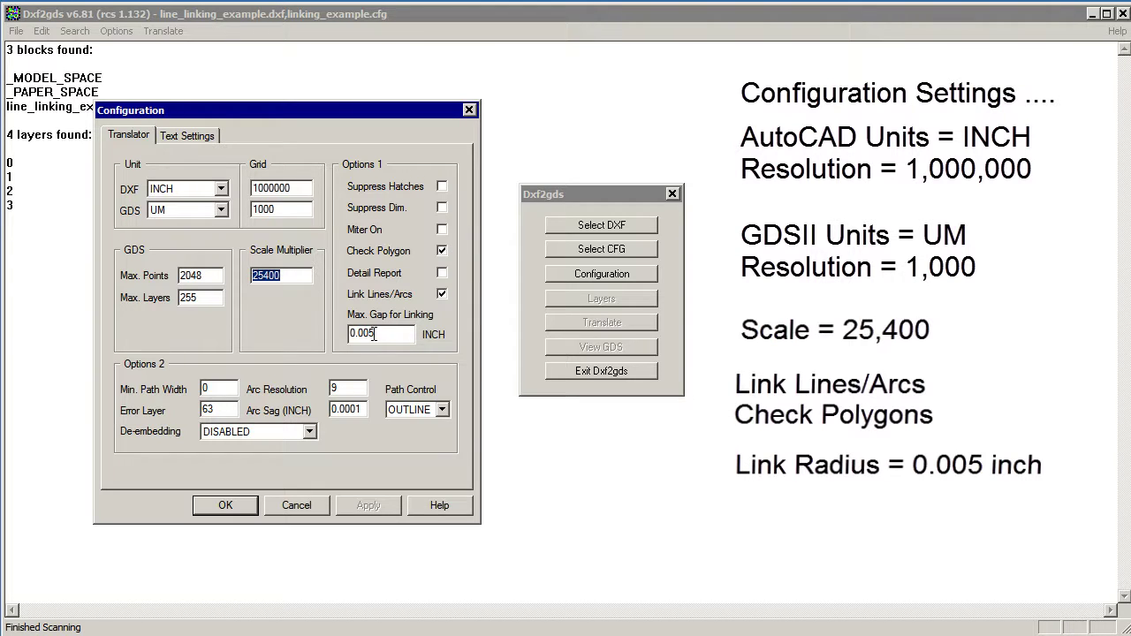
pyautogui.moveTo(221, 410); pyautogui.dragTo(200, 410)
pyautogui.click(219, 409)
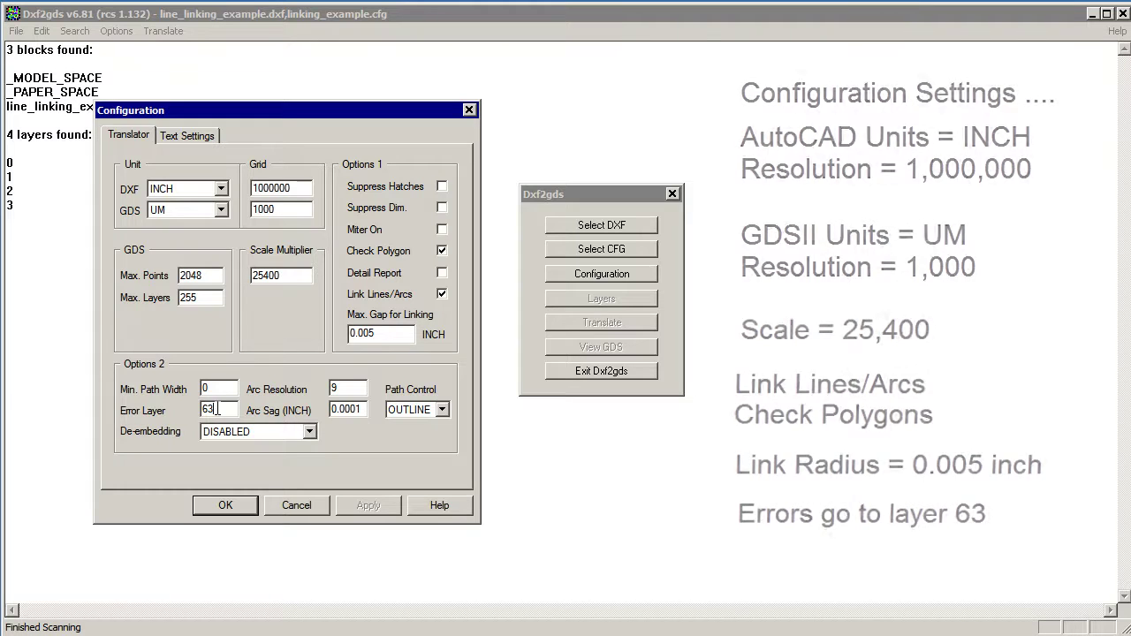
pyautogui.click(226, 504)
# Step: Accept the layer mapping with only DXF layer 1 enabled and mapped to GDS layer 1
pyautogui.click(594, 299)
pyautogui.moveTo(407, 242); pyautogui.dragTo(377, 96)
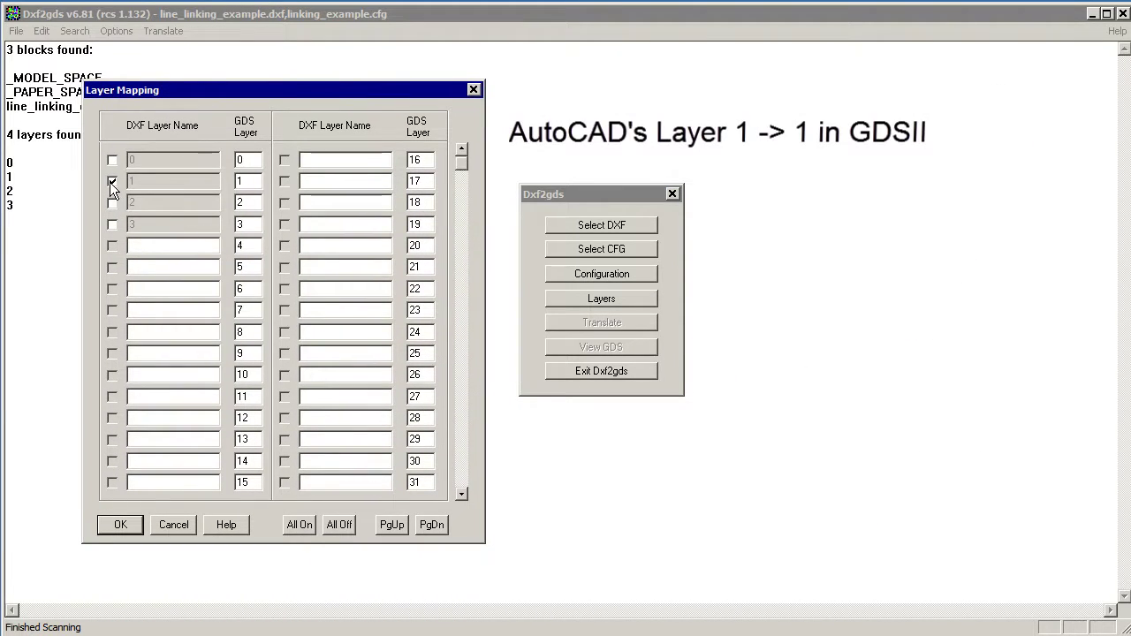
pyautogui.doubleClick(240, 181)
pyautogui.click(120, 524)
# Step: Translate the drawing to line_linking_example.gds and open the result in the Qckvu3 viewer
pyautogui.click(578, 321)
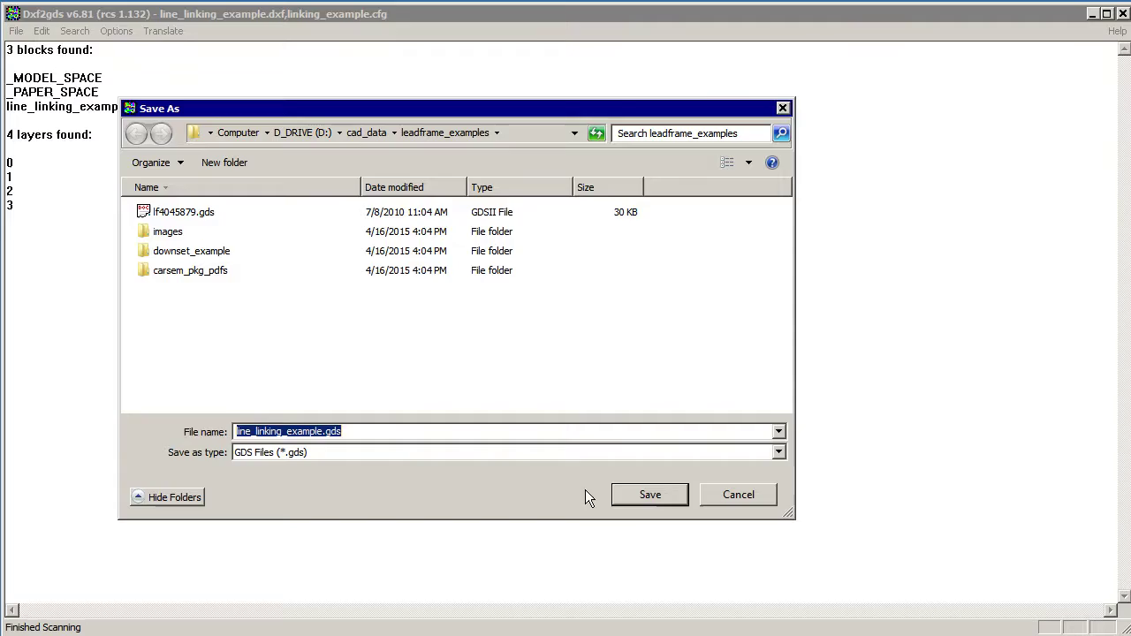
pyautogui.click(635, 491)
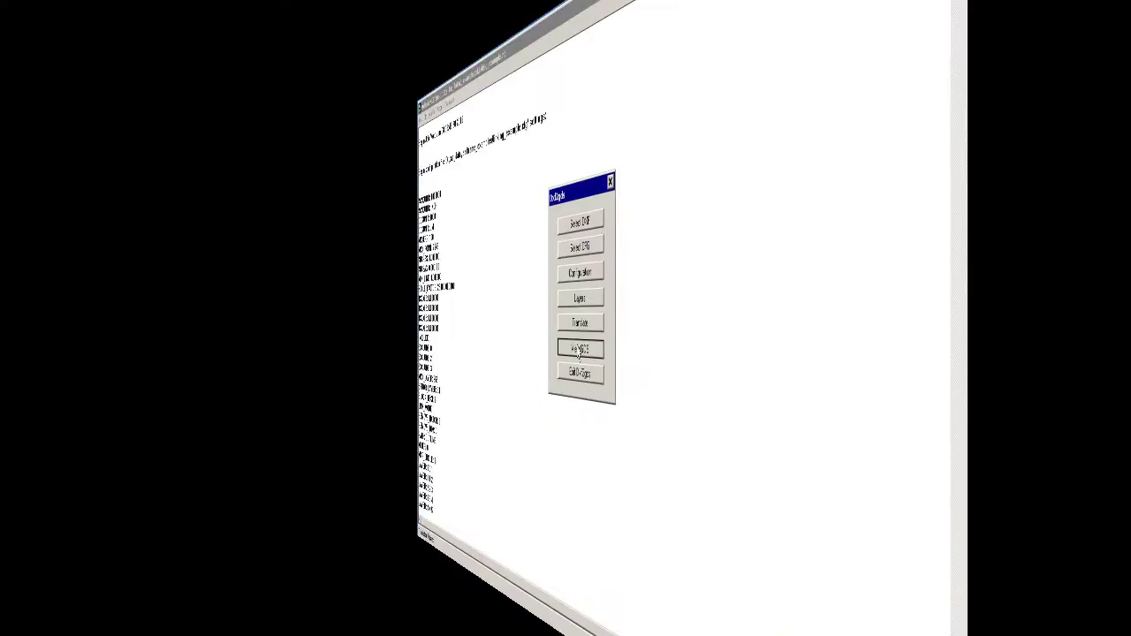
pyautogui.click(595, 347)
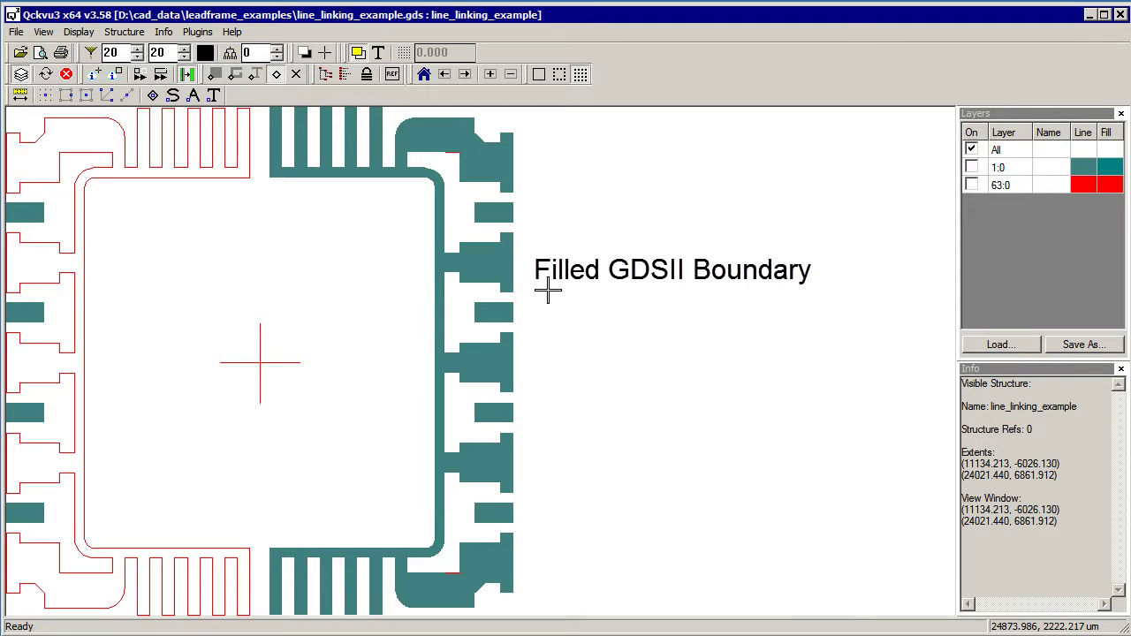
# Step: Examine the filled boundaries and red zero-width paths around the leadframe for places where lines failed to link
pyautogui.scroll(-2, 387, 302)
pyautogui.moveTo(387, 302); pyautogui.dragTo(525, 282, button='middle')
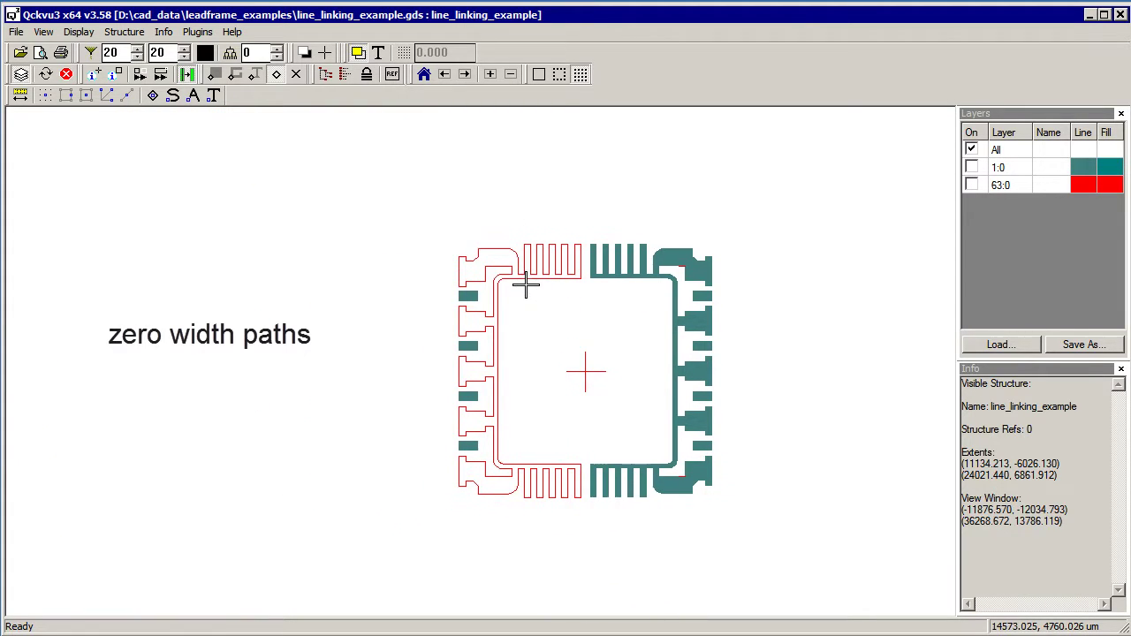
pyautogui.scroll(2, 508, 291)
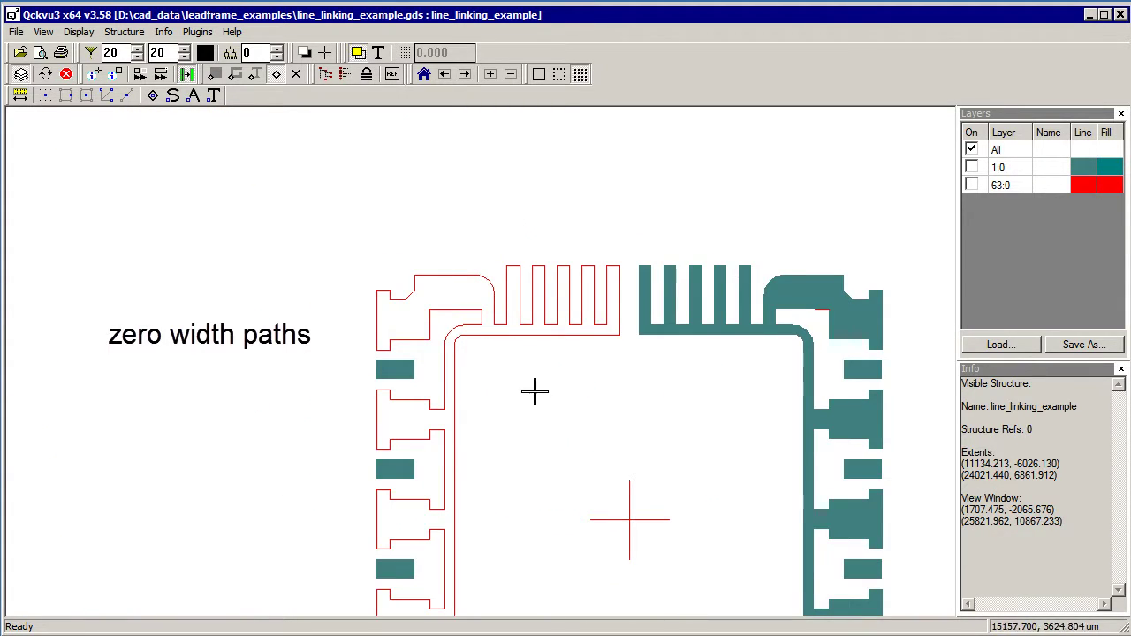
pyautogui.moveTo(522, 375); pyautogui.dragTo(472, 293, button='middle')
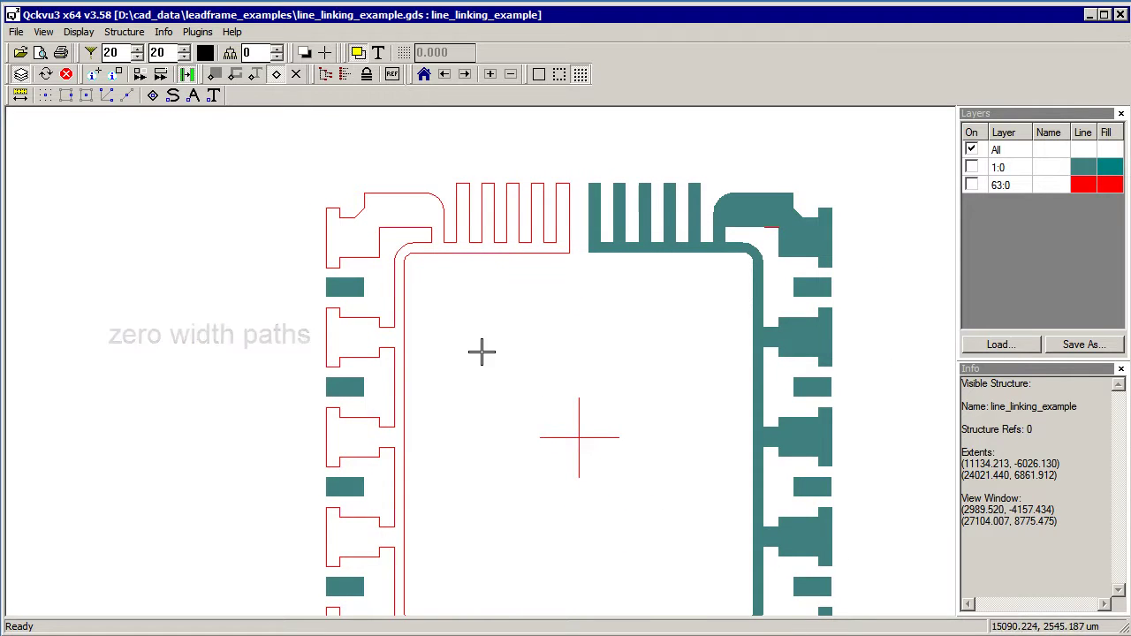
pyautogui.moveTo(486, 362); pyautogui.dragTo(488, 311, button='middle')
pyautogui.scroll(-1, 488, 311)
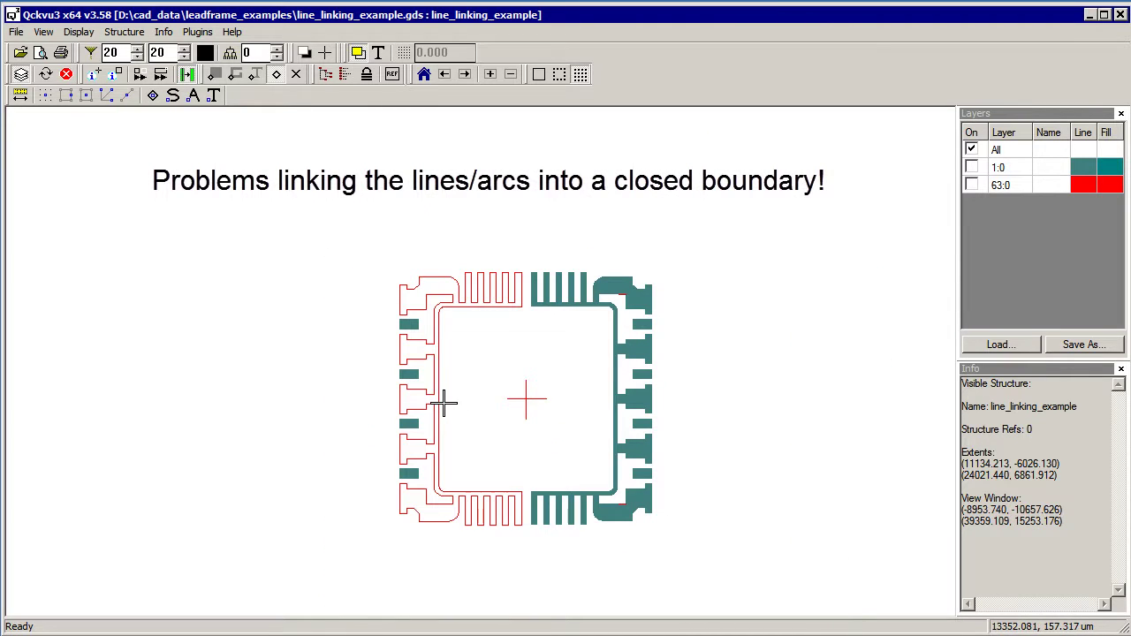
pyautogui.scroll(1, 619, 301)
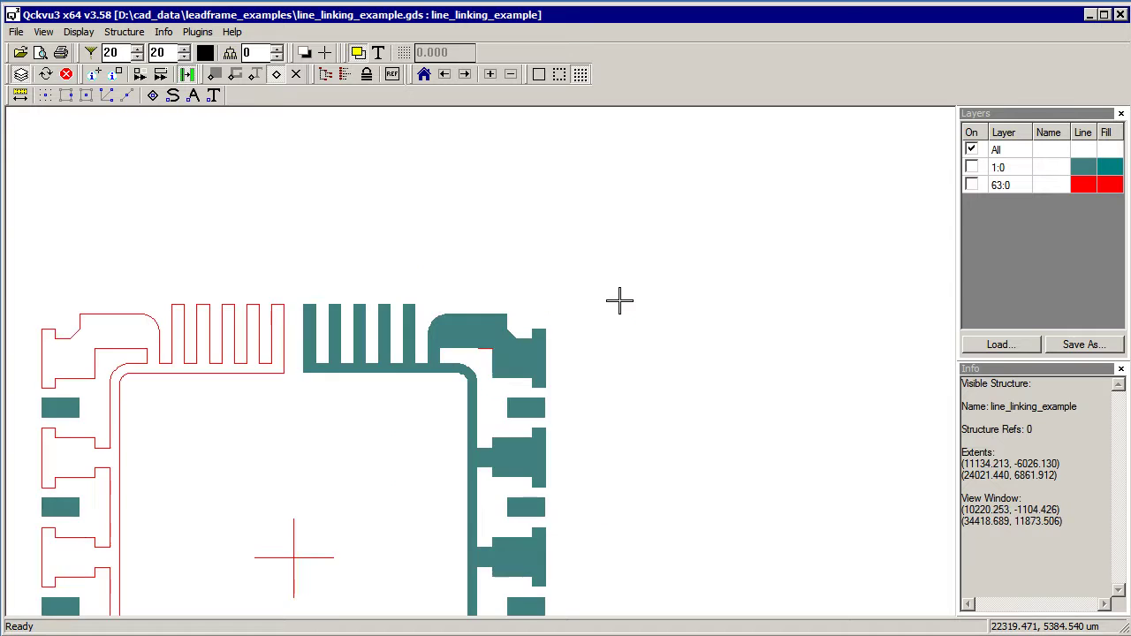
pyautogui.scroll(1, 485, 361)
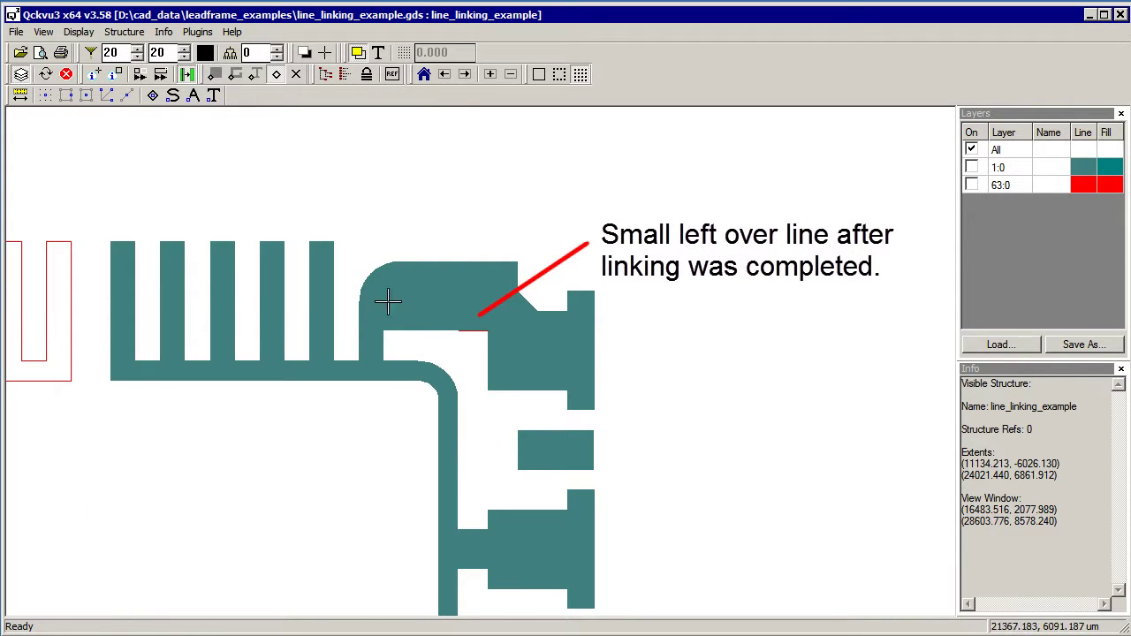
pyautogui.scroll(-1, 455, 389)
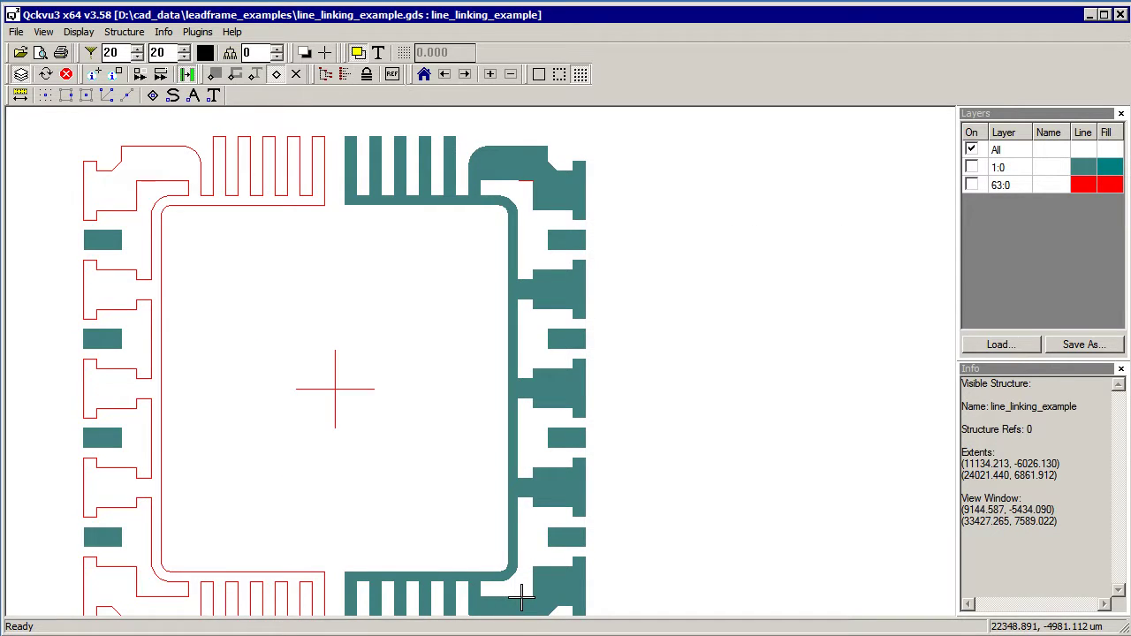
pyautogui.moveTo(278, 315); pyautogui.dragTo(398, 313, button='middle')
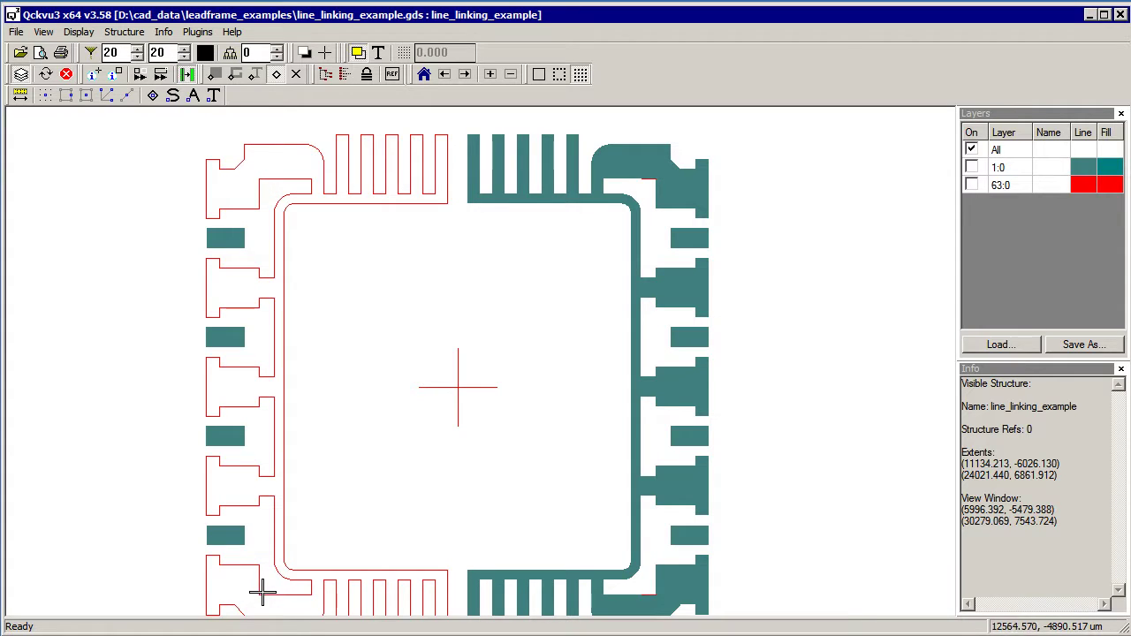
# Step: Show only error layer 63 and query a vertex of the broken path at the upper-left lead with the Info command
pyautogui.click(974, 186)
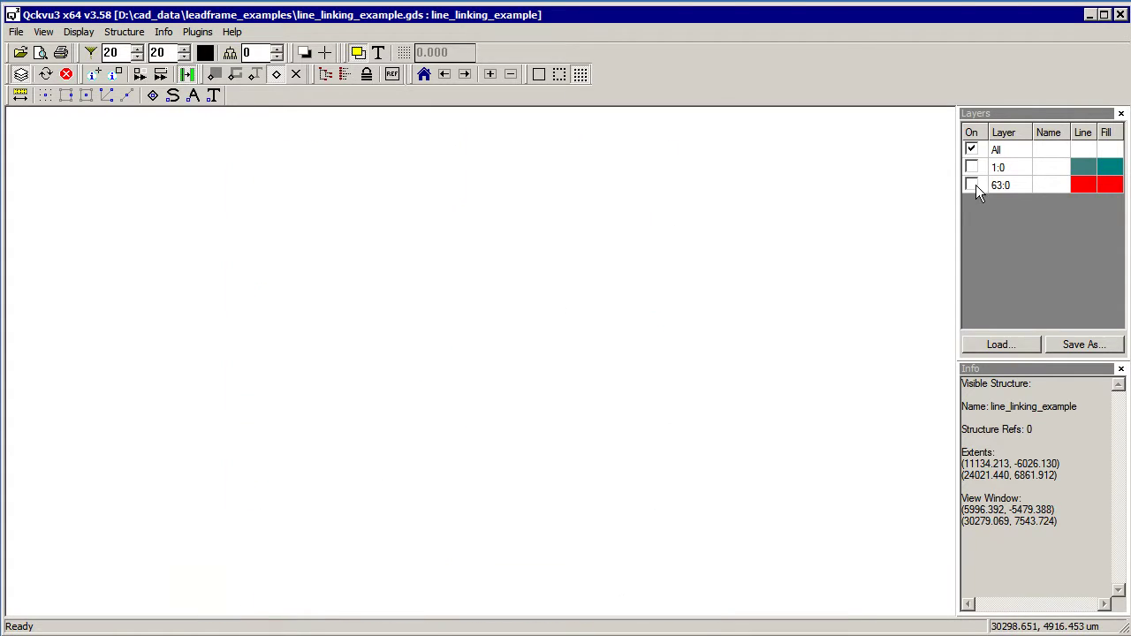
pyautogui.click(972, 185)
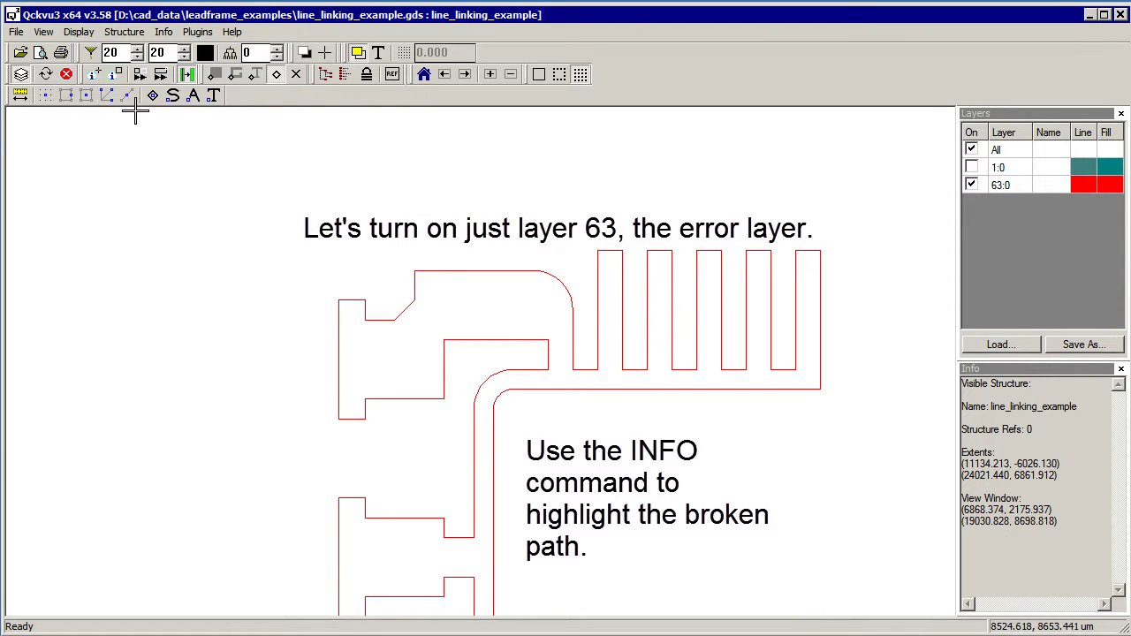
pyautogui.click(94, 74)
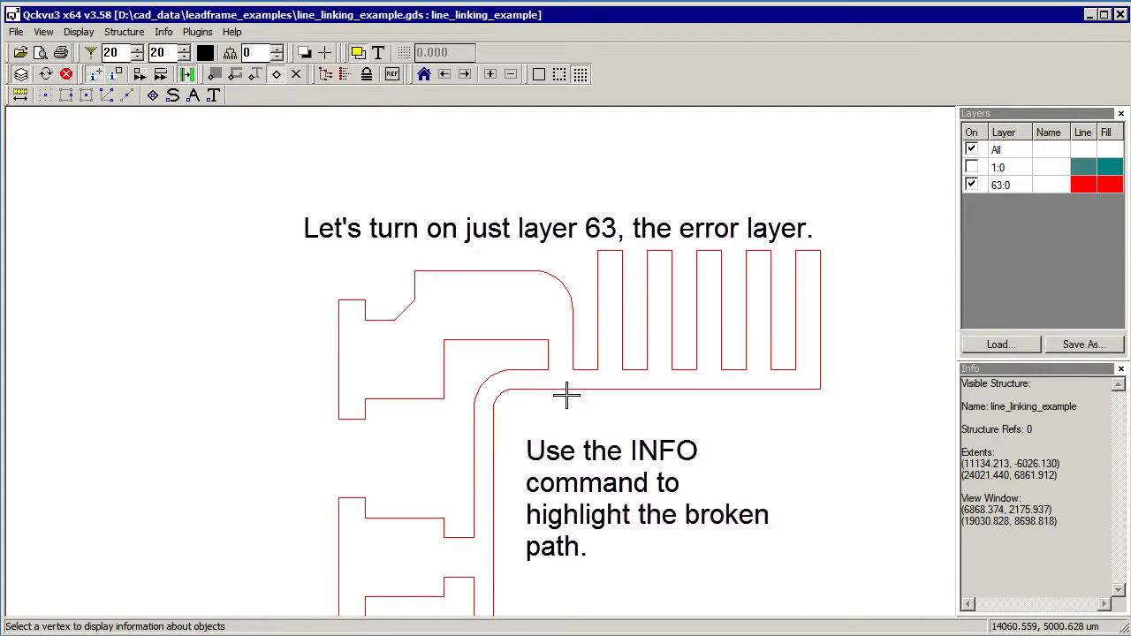
pyautogui.click(364, 399)
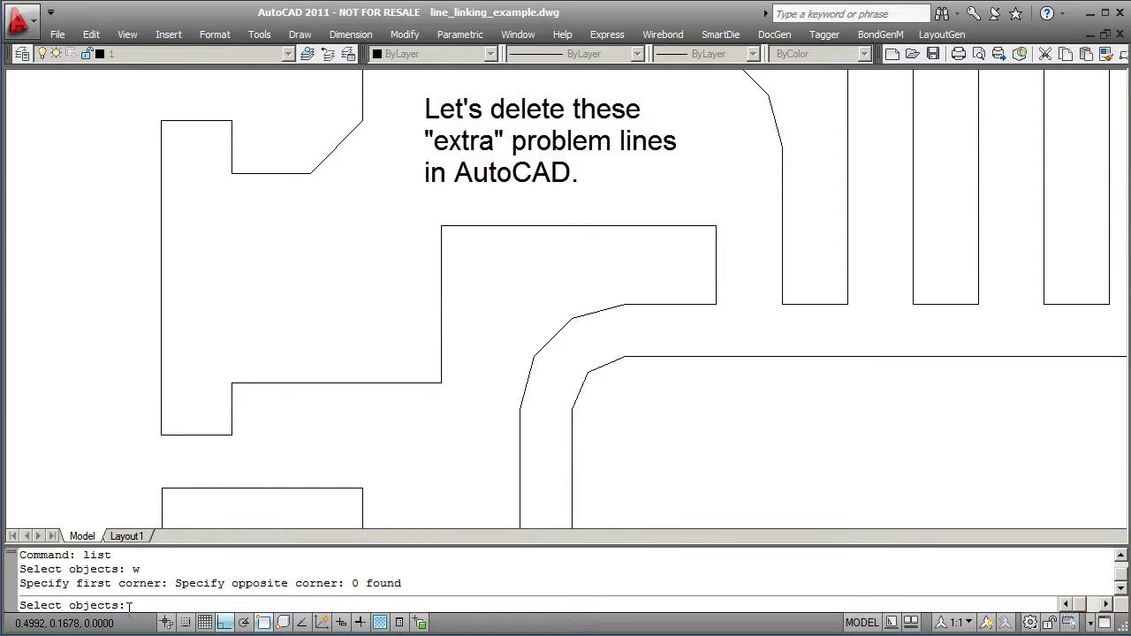
pyautogui.click(421, 206)
pyautogui.click(462, 234)
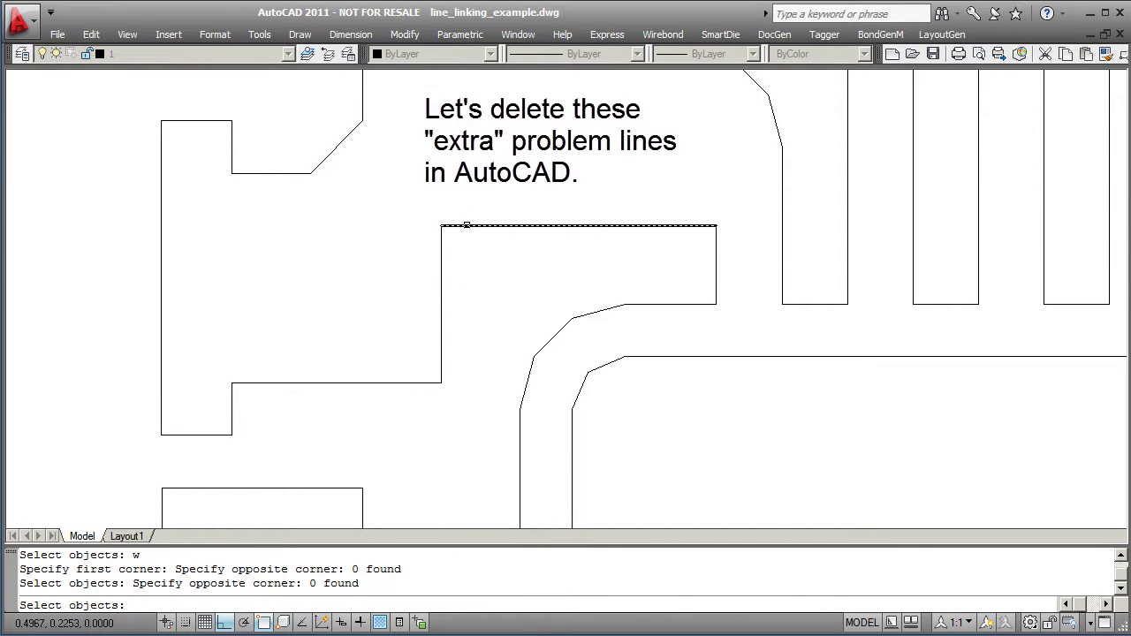
pyautogui.click(461, 226)
pyautogui.press('Escape')
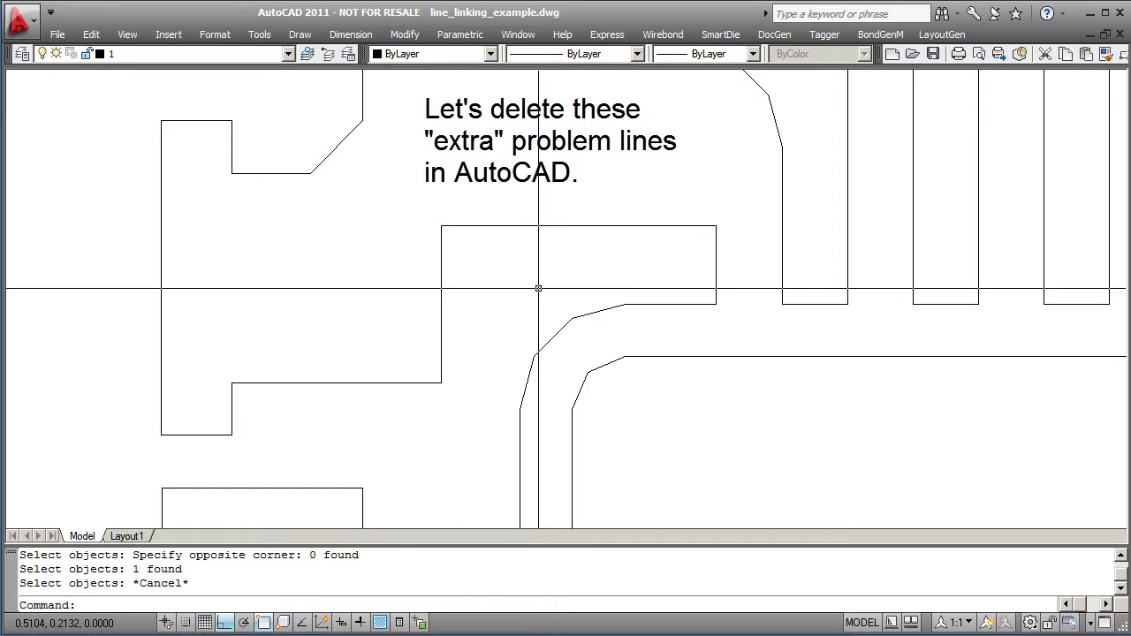
# Step: In AutoCAD, run LIST with a window selection around the upper-left lead's inner corner to pick out the extra short line
pyautogui.write('list')
pyautogui.press('Return')
pyautogui.write('w')
pyautogui.press('Return')
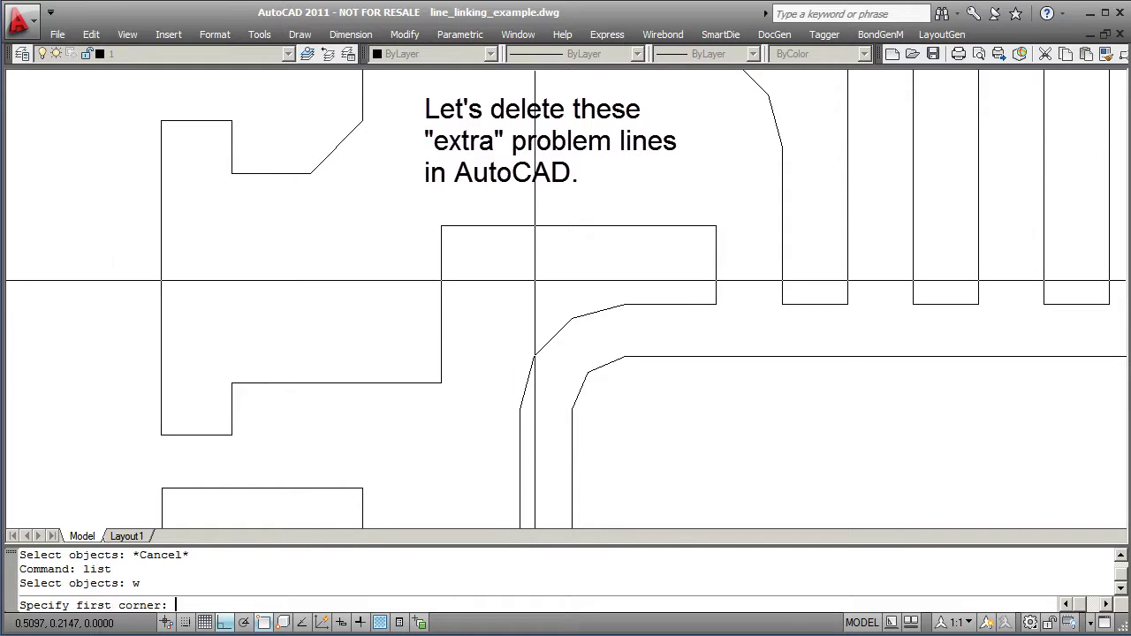
pyautogui.click(413, 191)
pyautogui.click(602, 265)
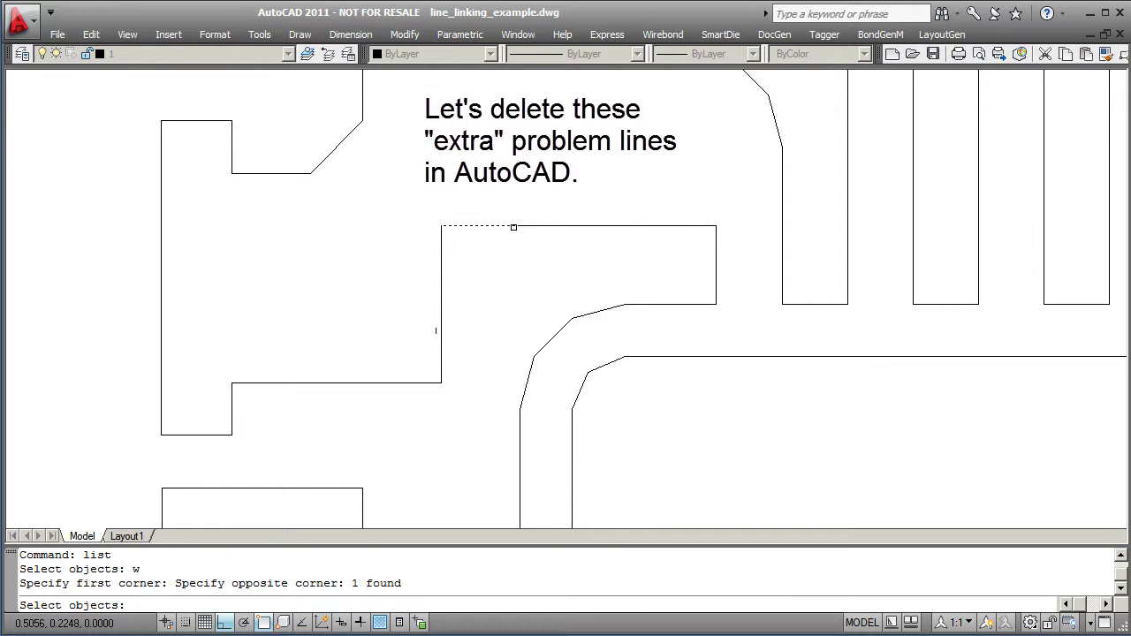
pyautogui.press('Escape')
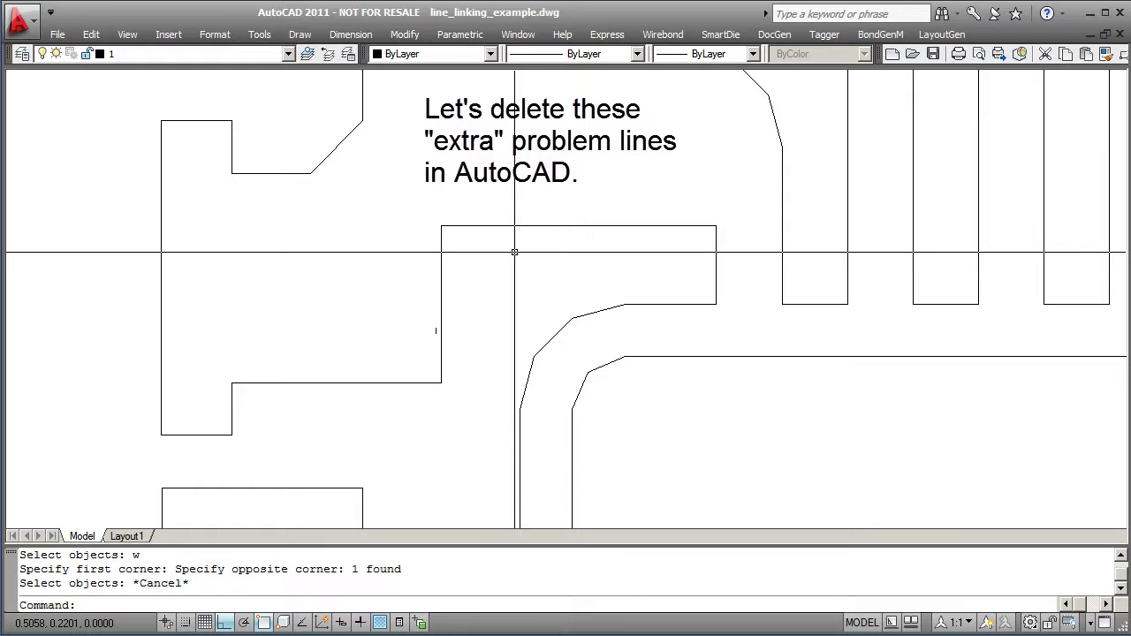
# Step: Erase the extra short line at the upper-left lead's inner corner using a window selection
pyautogui.write('erase')
pyautogui.press('Return')
pyautogui.write('w')
pyautogui.press('Return')
pyautogui.click(404, 188)
pyautogui.click(592, 267)
pyautogui.press('Return')
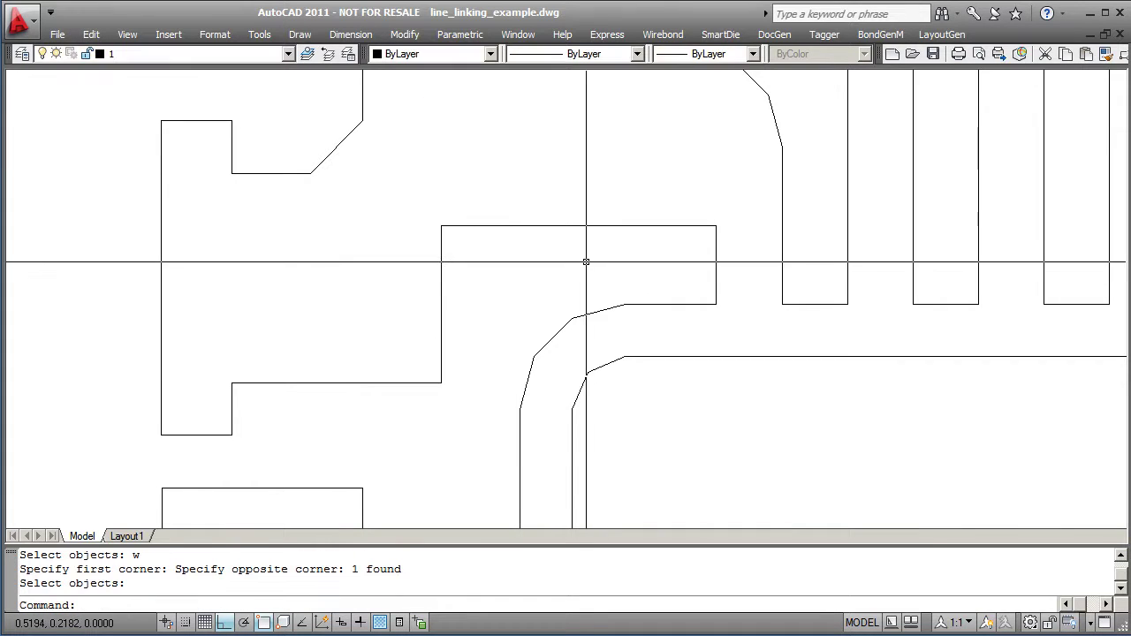
# Step: Erase the extra short line at the lower-right lead's inner corner using a window selection
pyautogui.scroll(-5, 586, 261)
pyautogui.scroll(4, 477, 291)
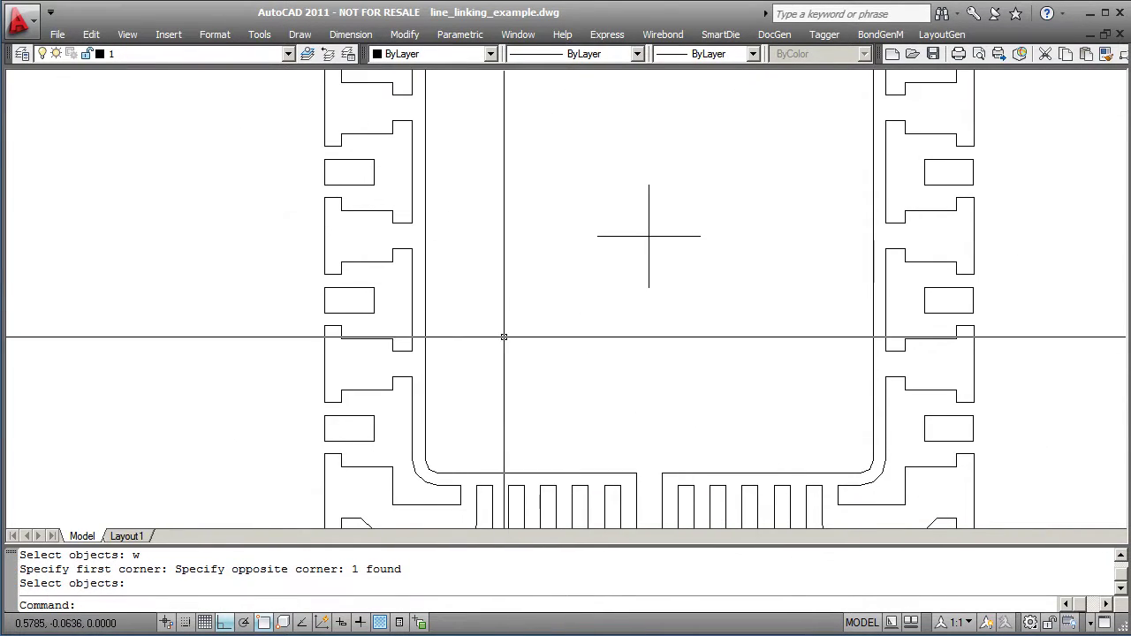
pyautogui.scroll(-4, 504, 337)
pyautogui.scroll(5, 546, 303)
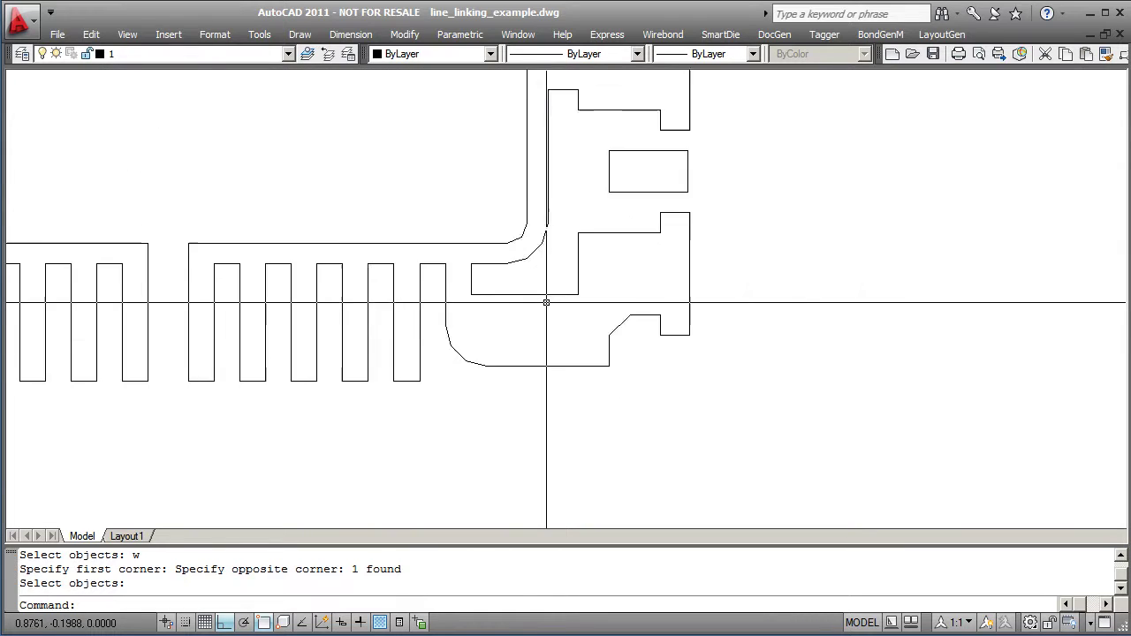
pyautogui.scroll(2, 548, 303)
pyautogui.write('eras')
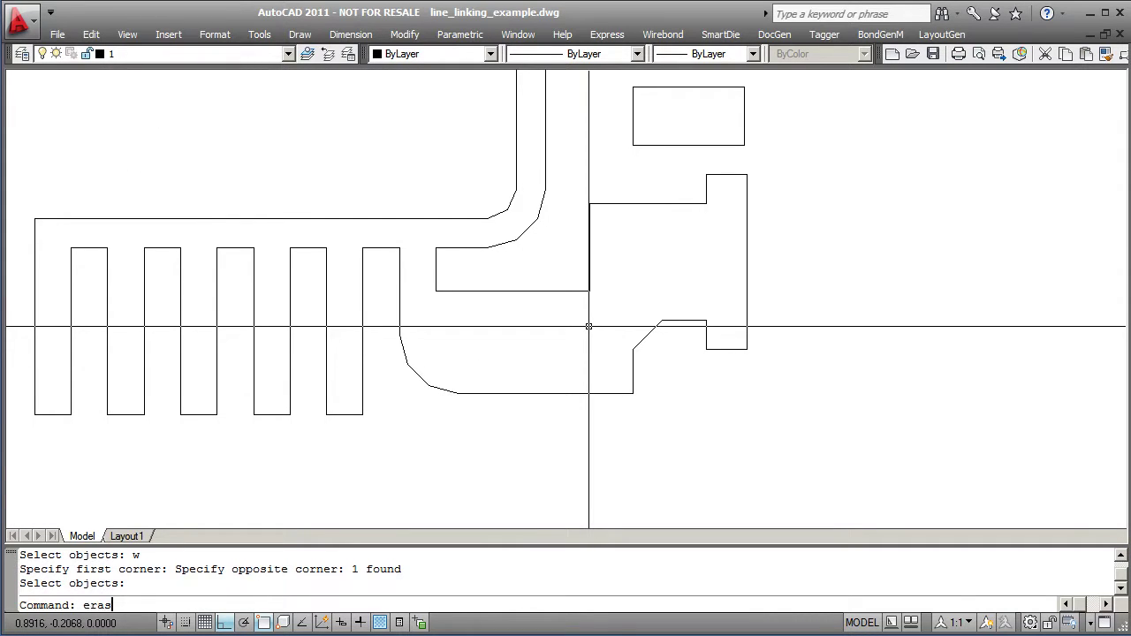
pyautogui.write('e')
pyautogui.press('Return')
pyautogui.write('w')
pyautogui.press('Return')
pyautogui.click(525, 268)
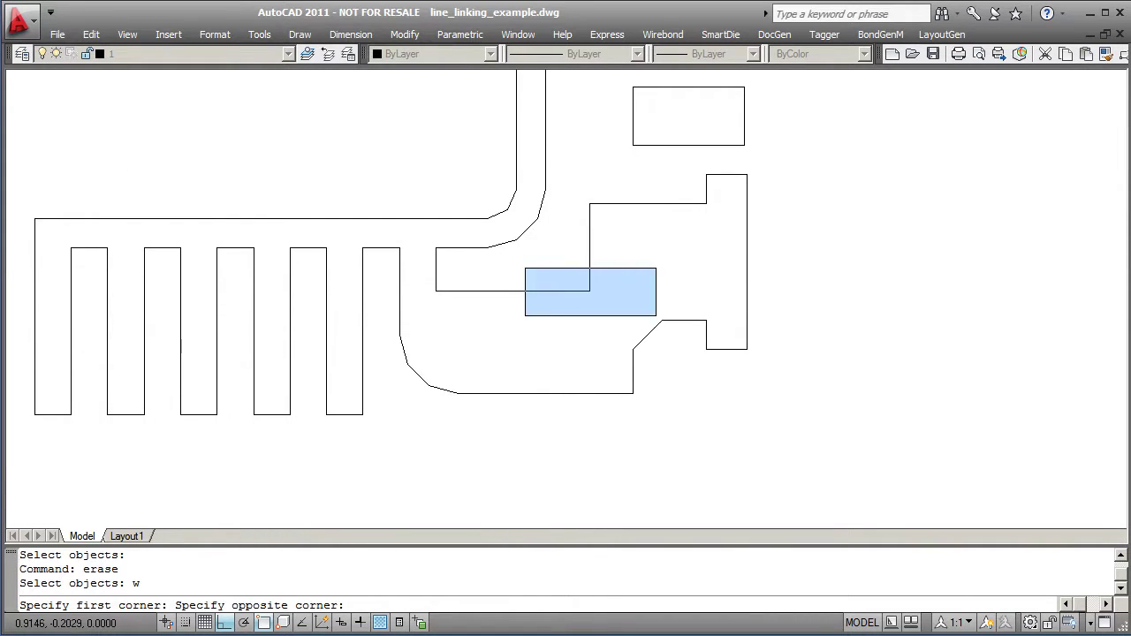
pyautogui.click(656, 315)
pyautogui.press('Return')
pyautogui.moveTo(374, 344); pyautogui.dragTo(954, 354, button='middle')
pyautogui.moveTo(239, 354); pyautogui.dragTo(357, 384, button='middle')
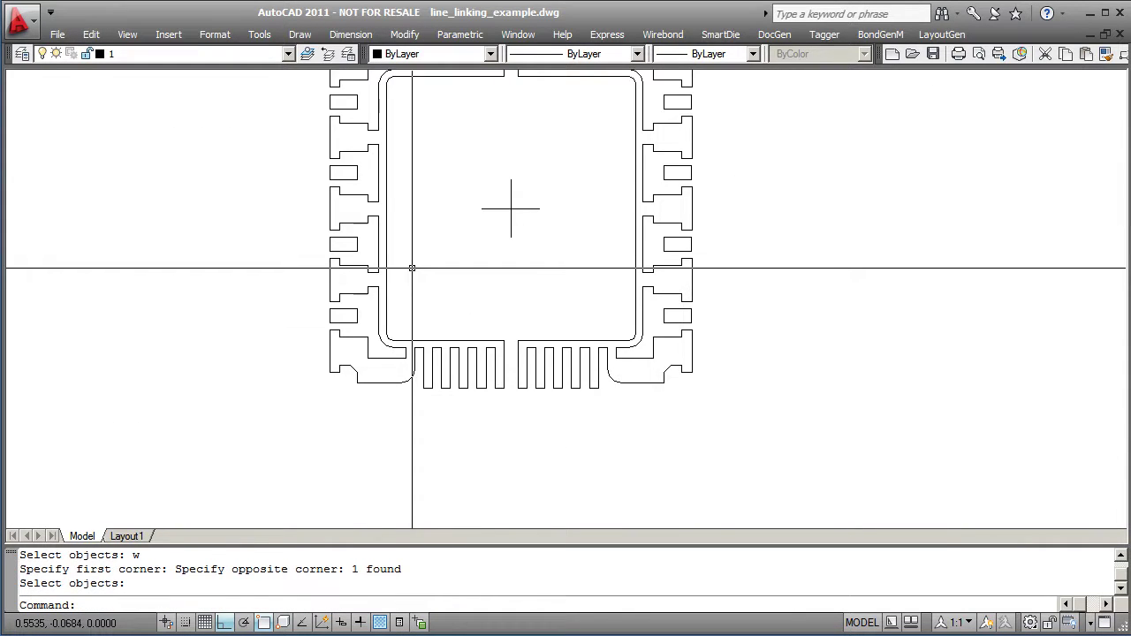
pyautogui.moveTo(412, 267)
pyautogui.mouseDown(button='middle')
pyautogui.moveTo(412, 372)
pyautogui.moveTo(409, 361)
pyautogui.mouseUp(button='middle')
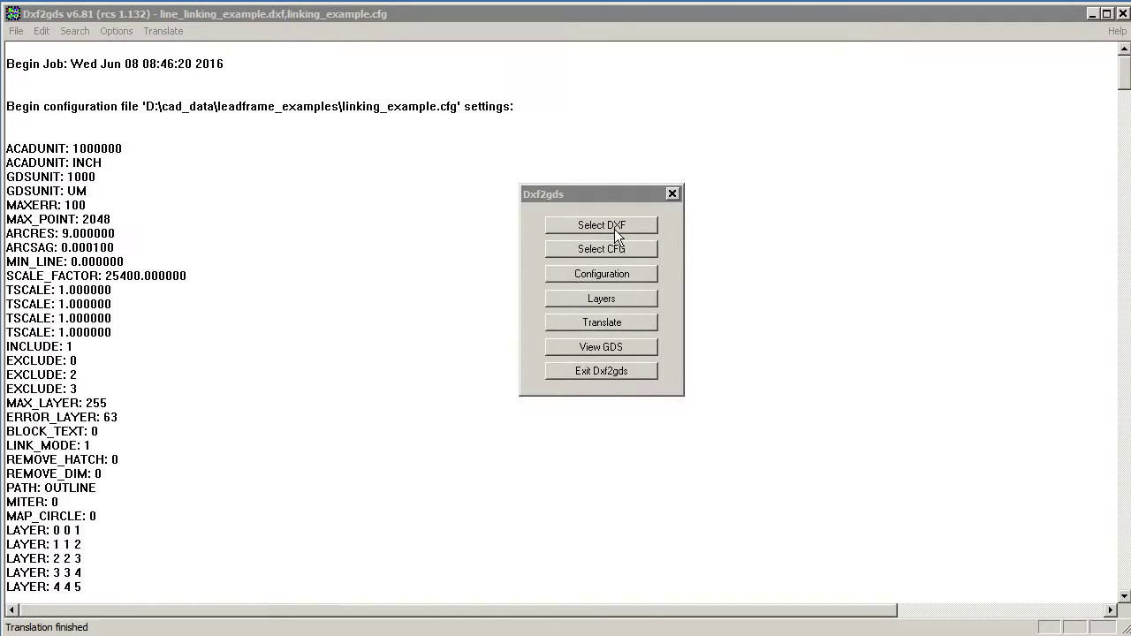
# Step: In Dxf2gds, load line_linking_example2.dxf as the input drawing along with the linking_example.cfg configuration file
pyautogui.click(614, 229)
pyautogui.click(91, 373)
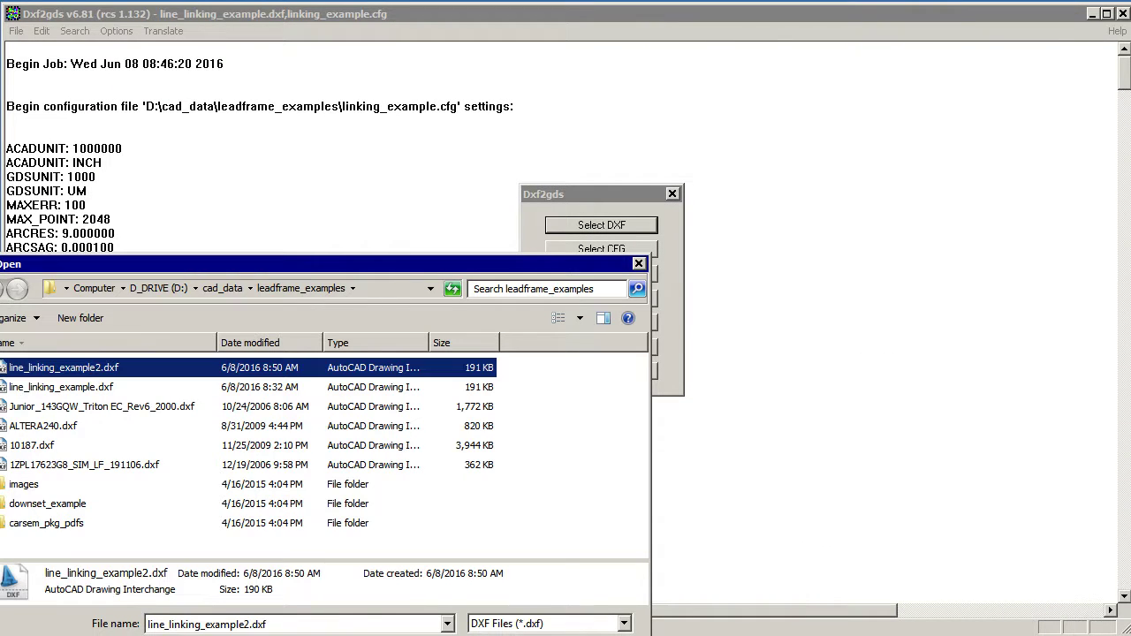
pyautogui.press('Return')
pyautogui.click(604, 248)
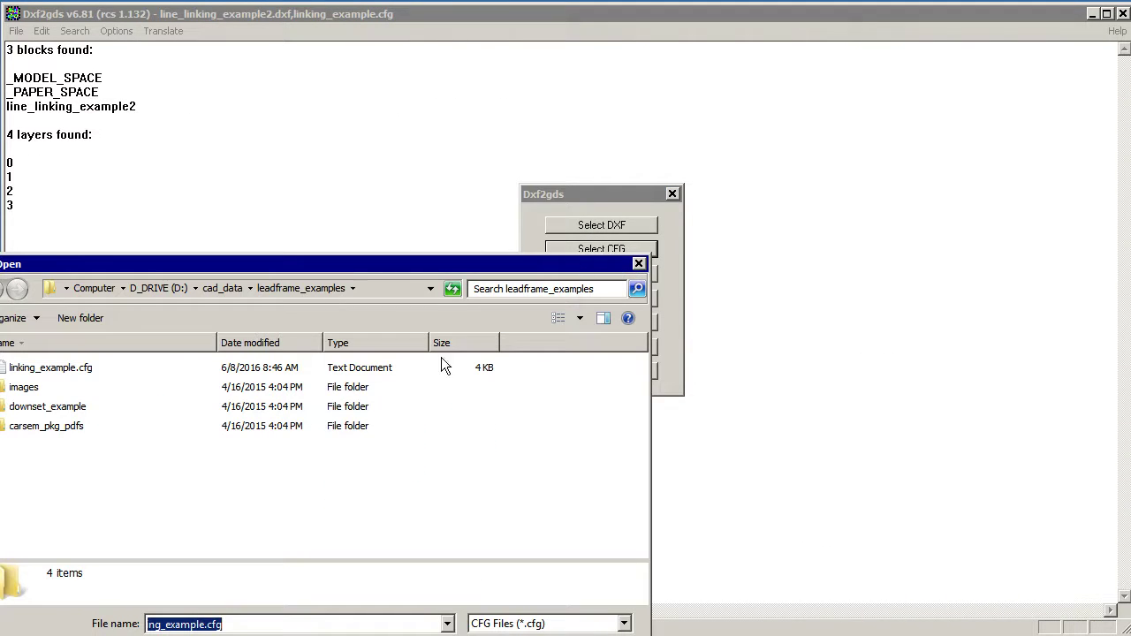
pyautogui.doubleClick(78, 371)
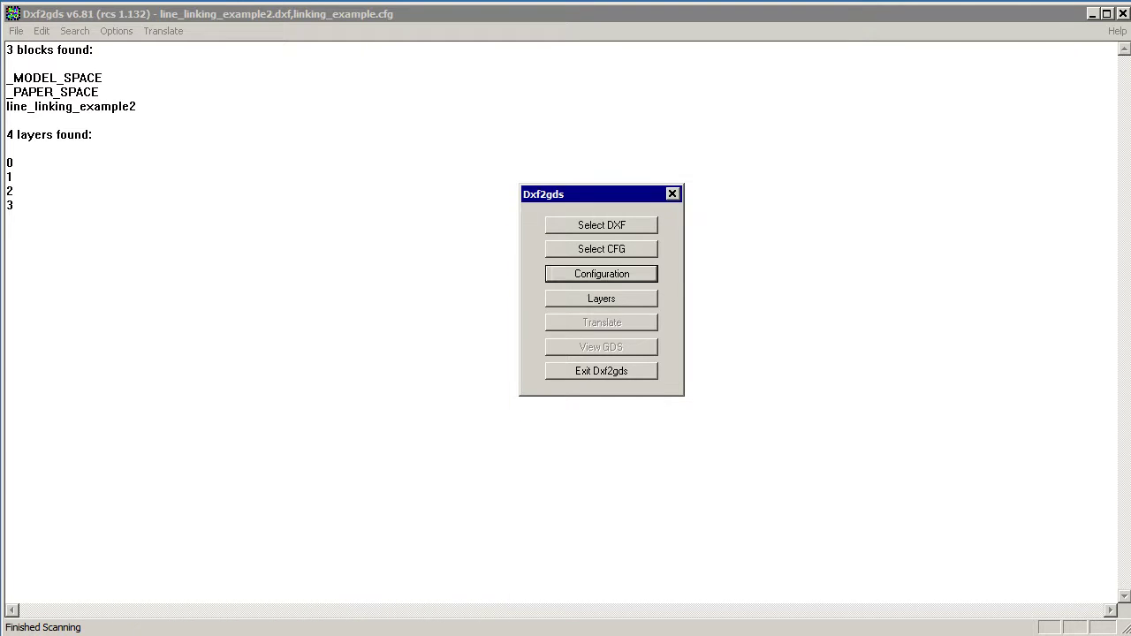
# Step: Accept the layer mapping with only DXF layer 1 included and translate the drawing to line_linking_example2.gds
pyautogui.click(619, 300)
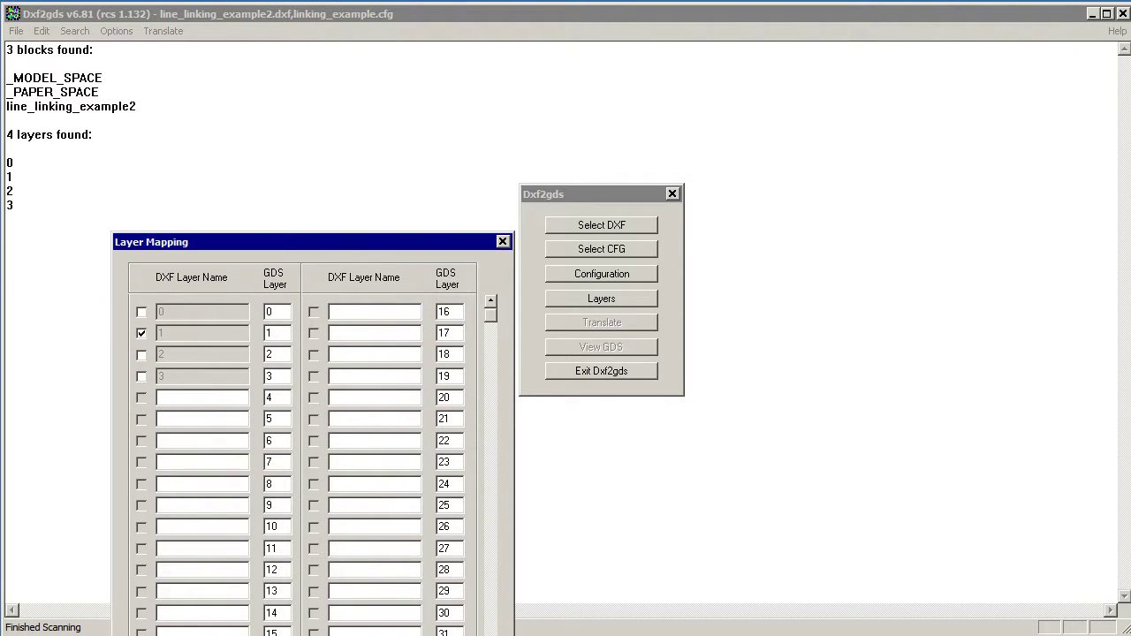
pyautogui.click(502, 241)
pyautogui.click(631, 320)
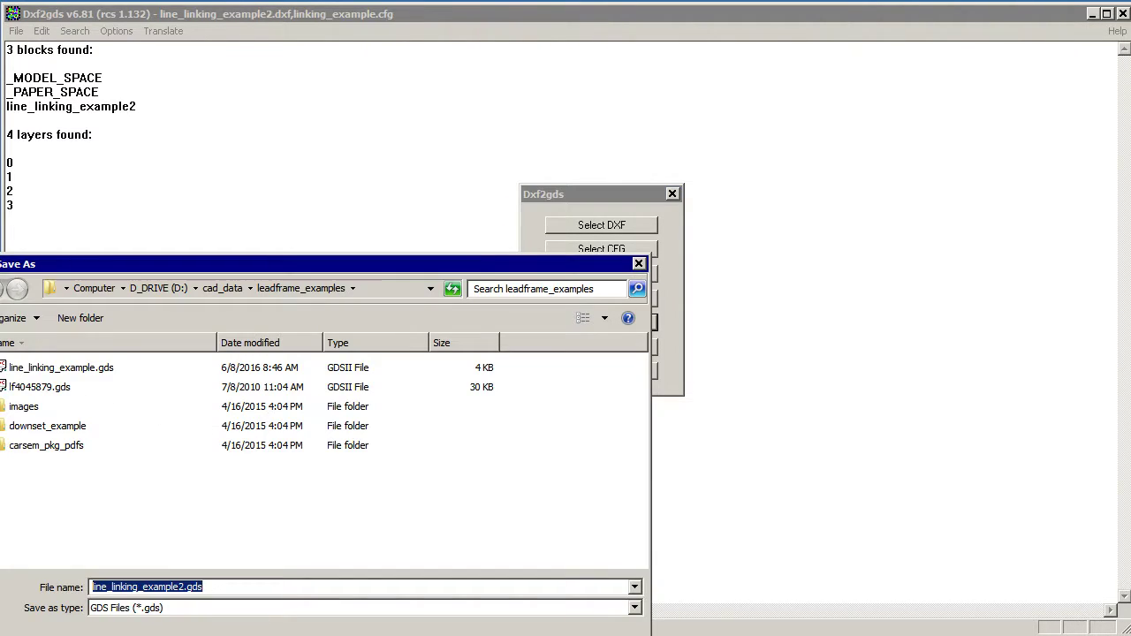
pyautogui.press('Return')
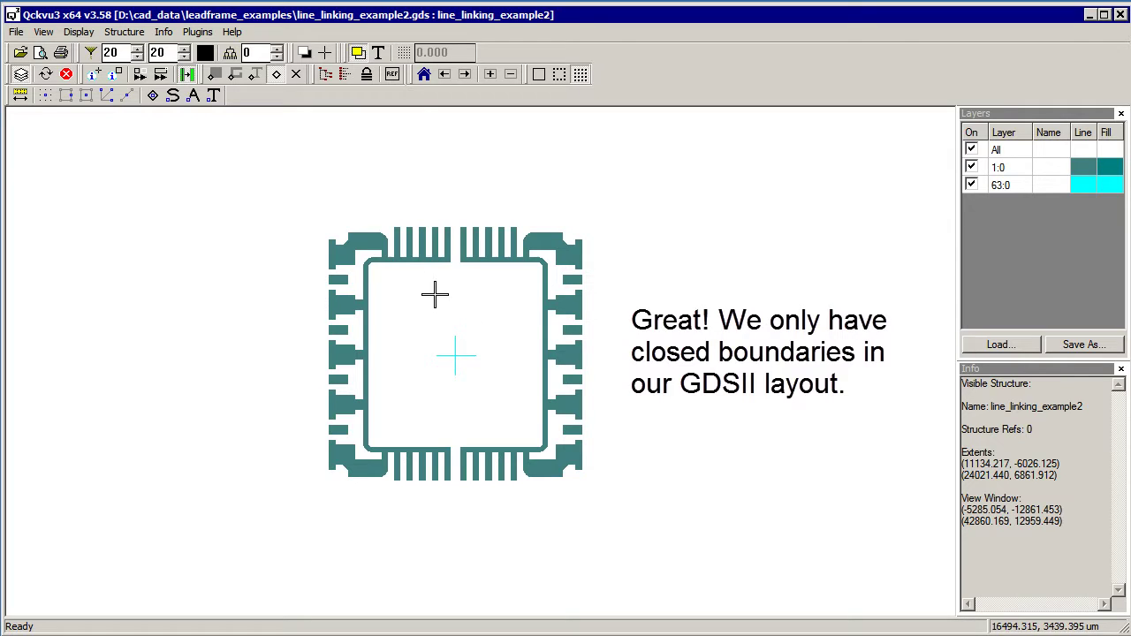
# Step: In Qckvu3, inspect the translated leadframe up close, toggling the fill display off and on to check for closed boundaries
pyautogui.scroll(1, 470, 372)
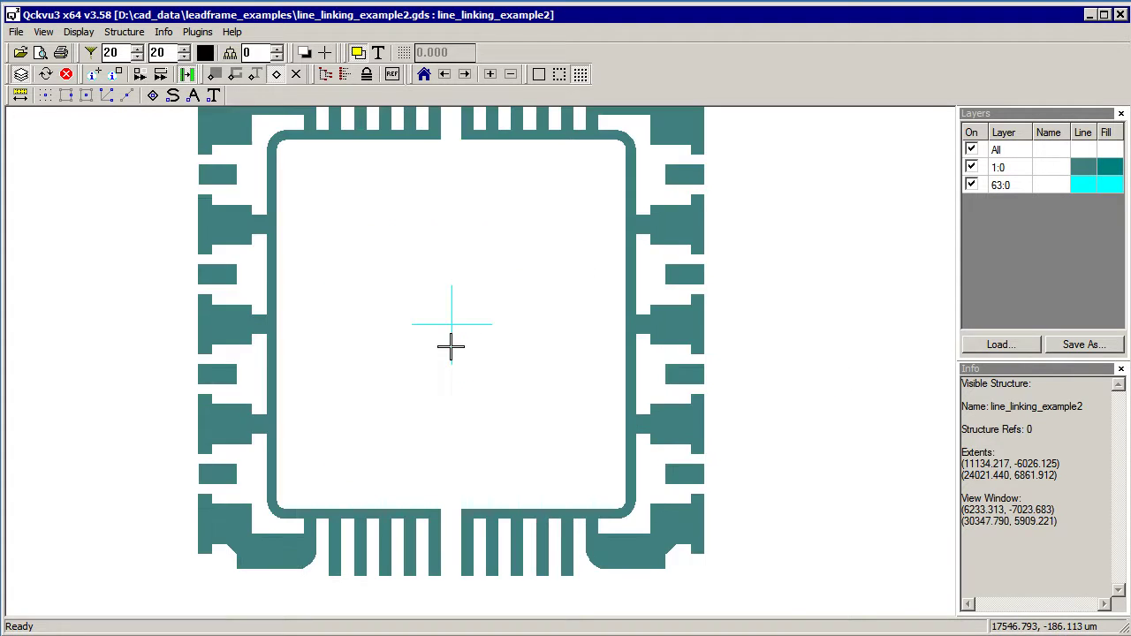
pyautogui.moveTo(451, 347)
pyautogui.mouseDown(button='middle')
pyautogui.moveTo(496, 433)
pyautogui.moveTo(495, 386)
pyautogui.mouseUp(button='middle')
pyautogui.press('f')
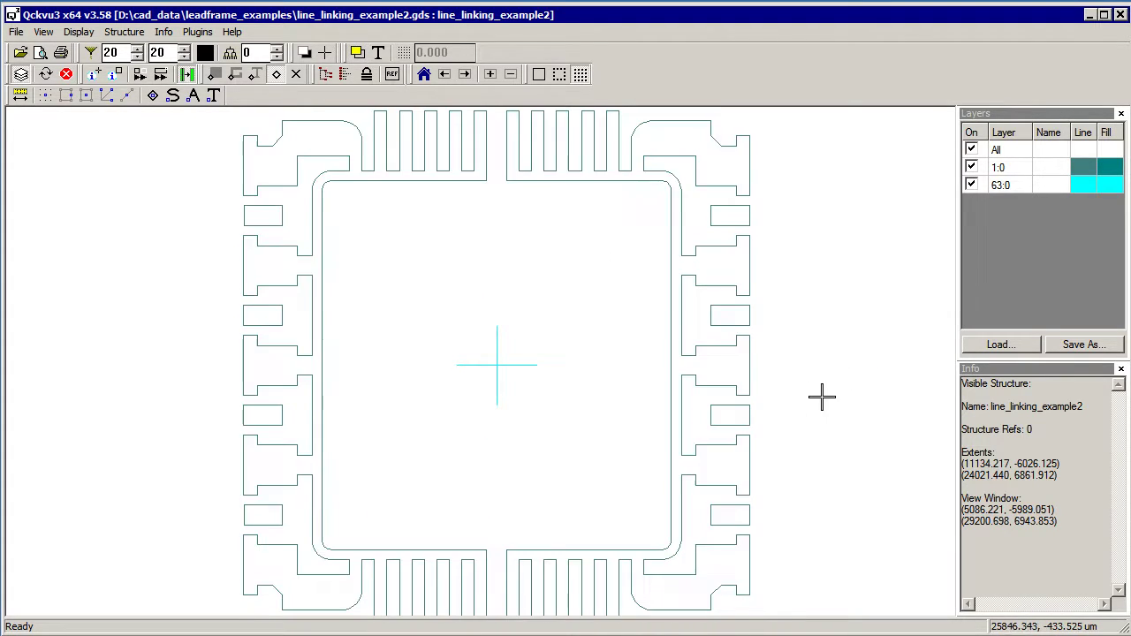
pyautogui.press('f')
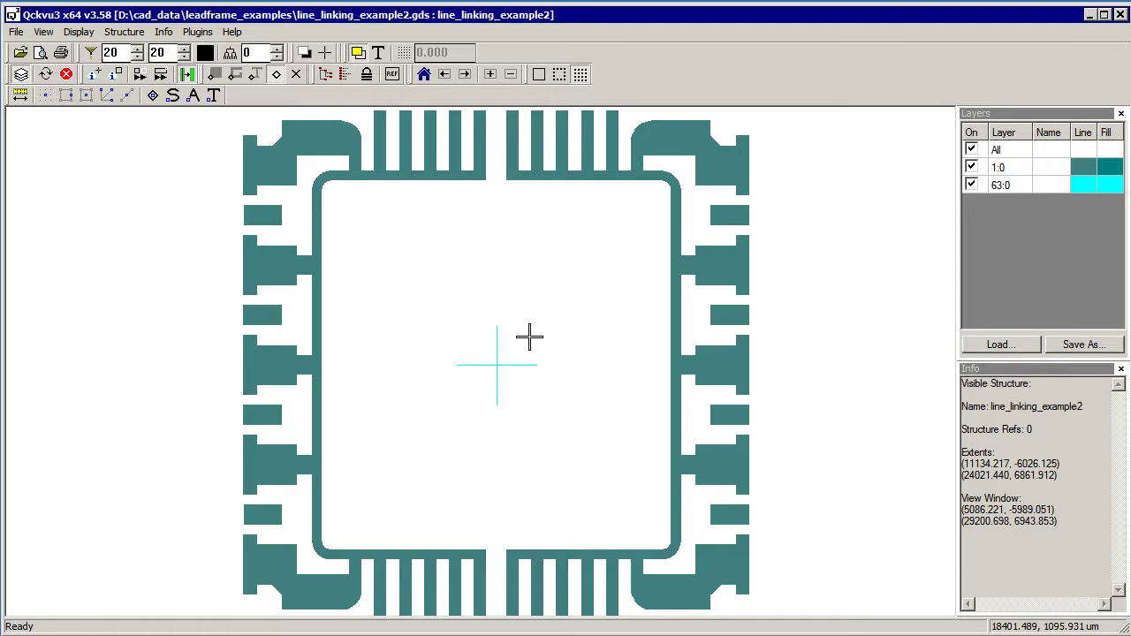